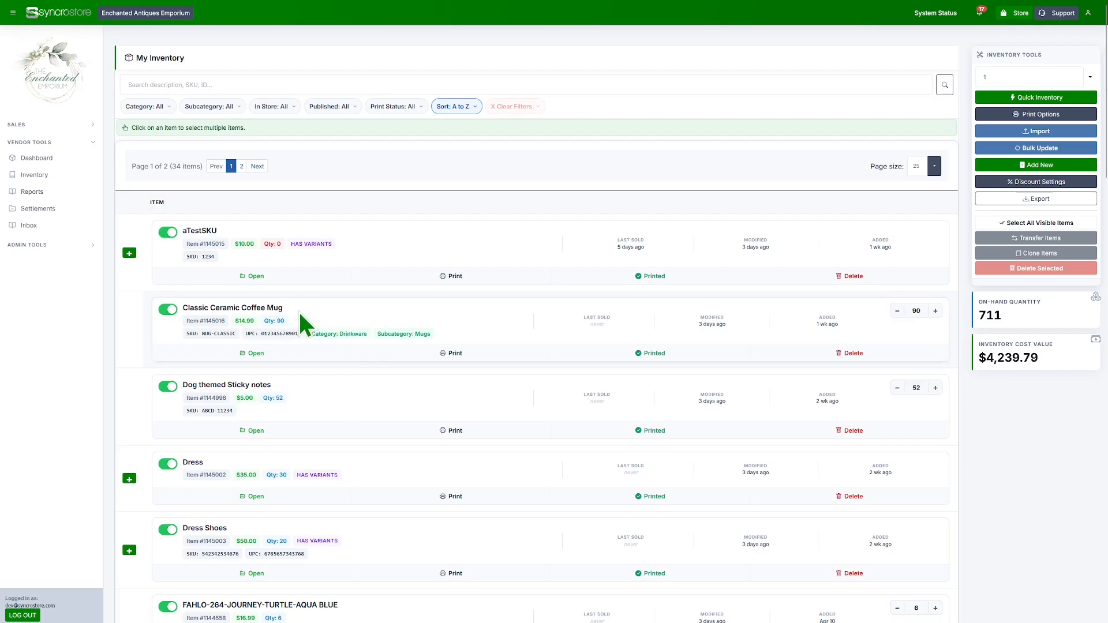
# - Open the Classic Ceramic Coffee Mug item, review its details down to the sales history, and close it
pyautogui.click(248, 353)
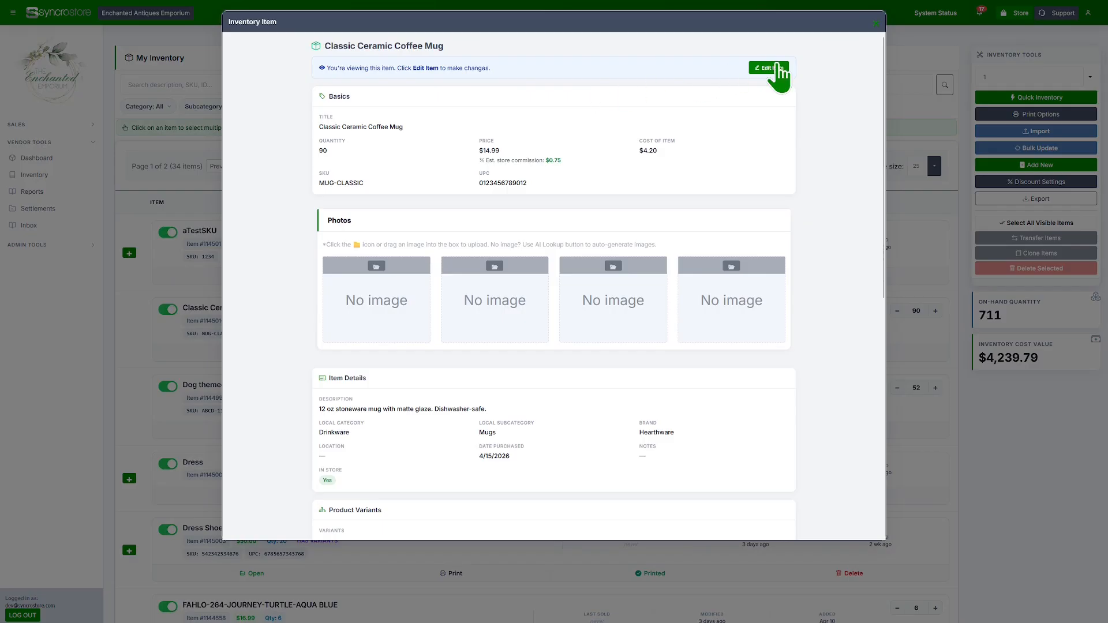
pyautogui.moveTo(881, 113); pyautogui.dragTo(860, 322)
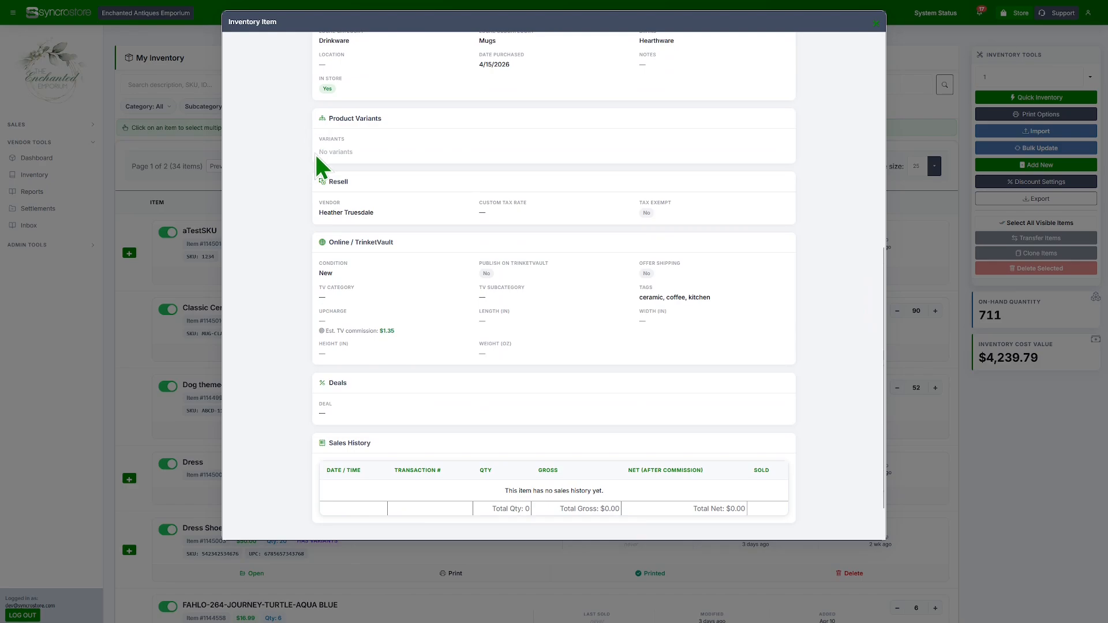
pyautogui.press('Escape')
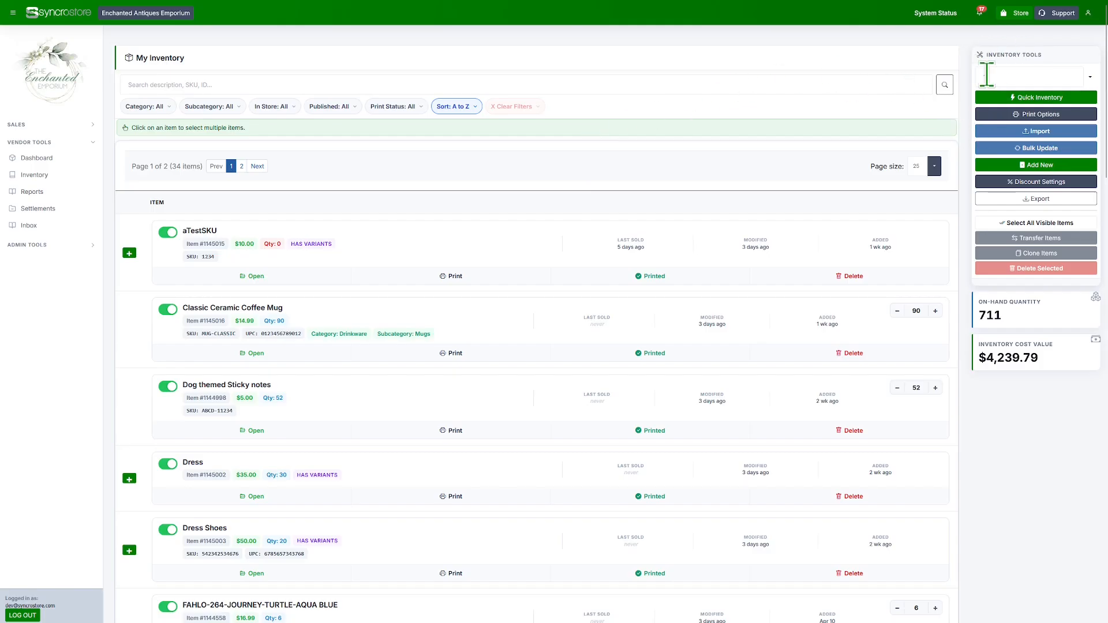
# - Start a new inventory item titled Dress with quantity 10, price $50.00 and item cost $35.00
pyautogui.click(994, 167)
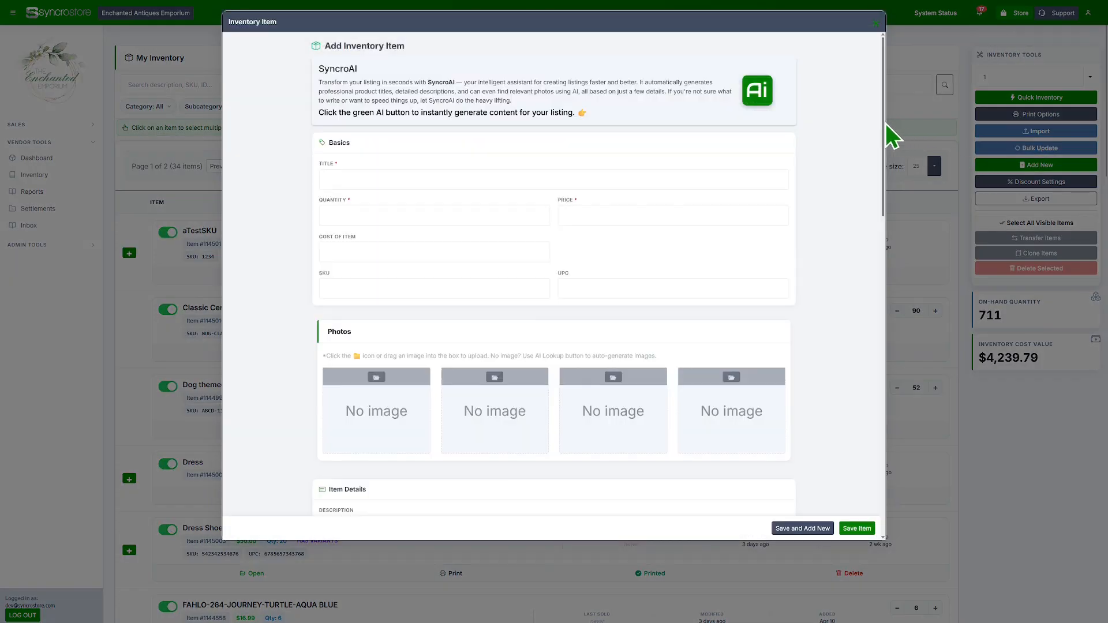
pyautogui.moveTo(882, 123); pyautogui.dragTo(868, 312)
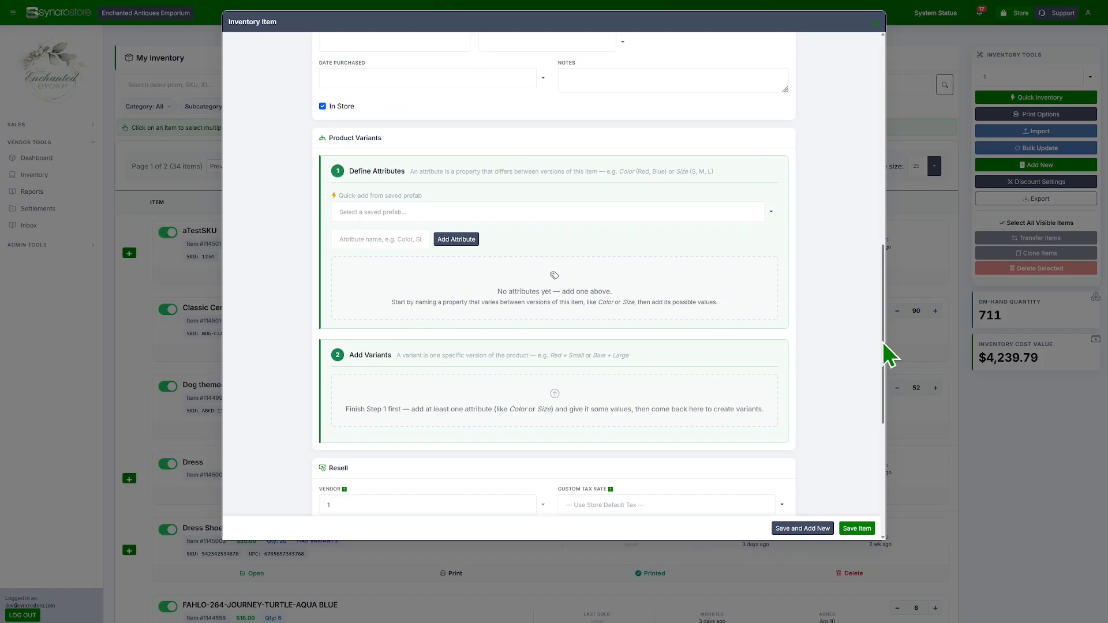
pyautogui.moveTo(882, 341); pyautogui.dragTo(892, 122)
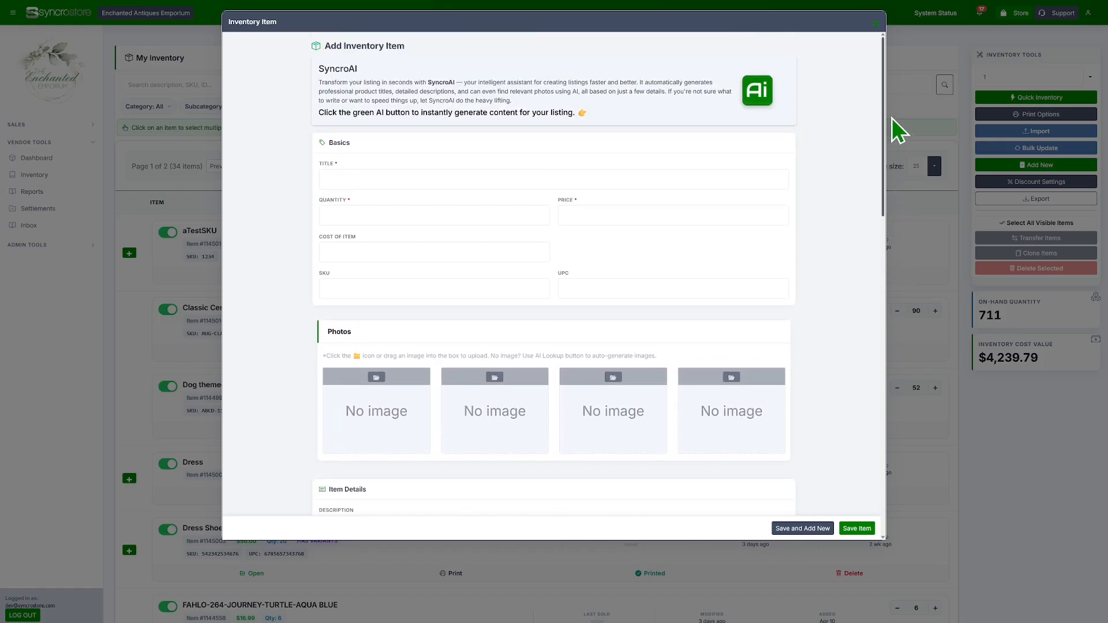
pyautogui.click(345, 176)
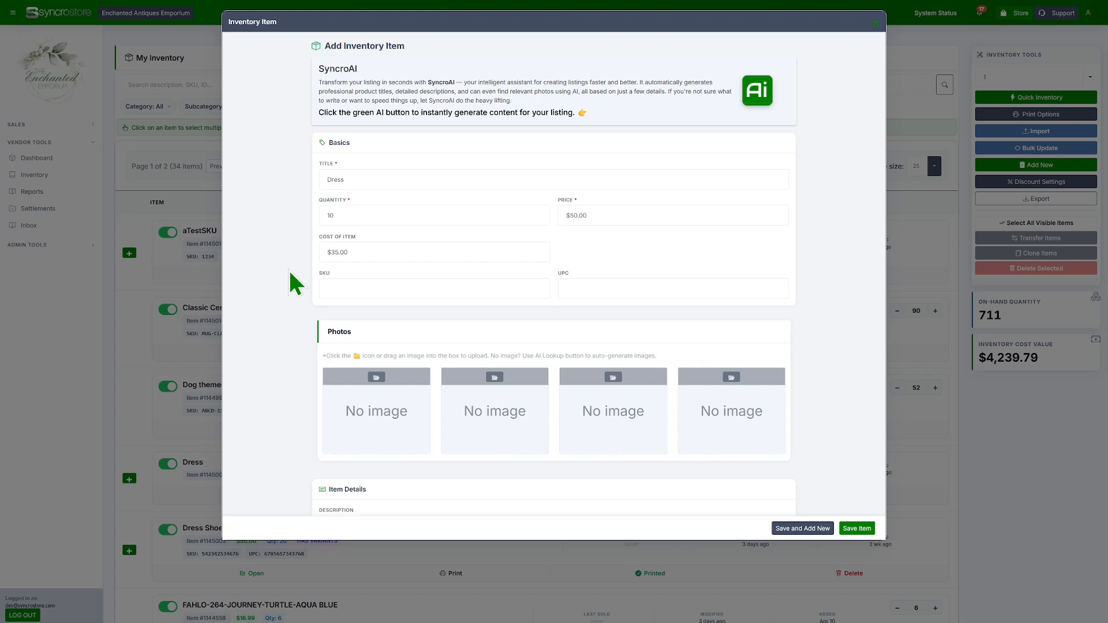
# - Define two product variant attributes for the Dress item, Color and Size
pyautogui.scroll(-2, 885, 131)
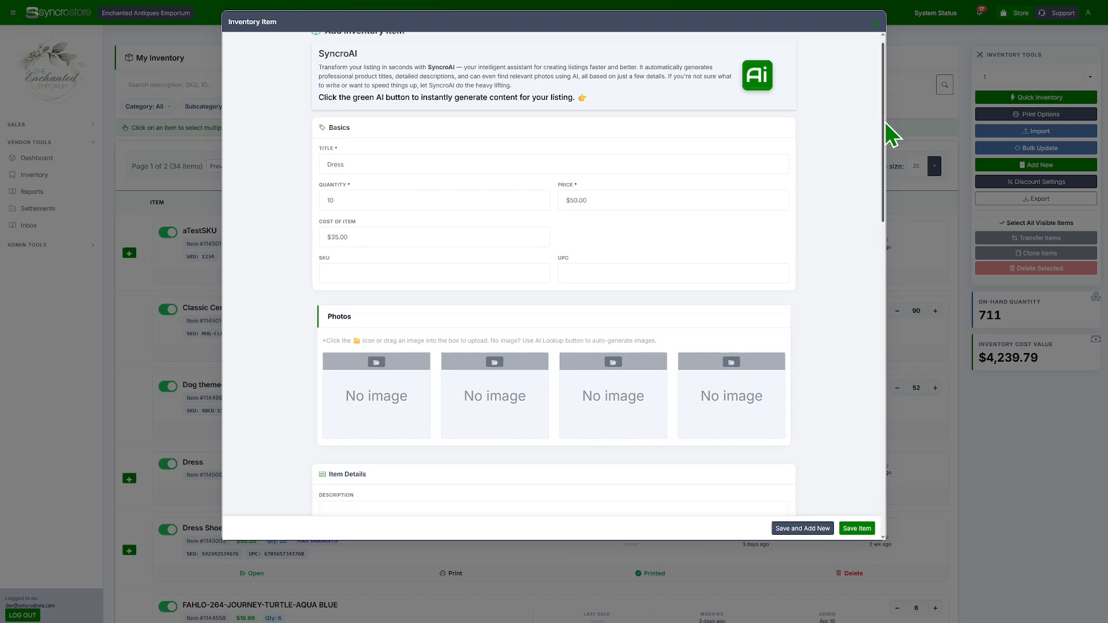
pyautogui.moveTo(886, 135); pyautogui.dragTo(887, 322)
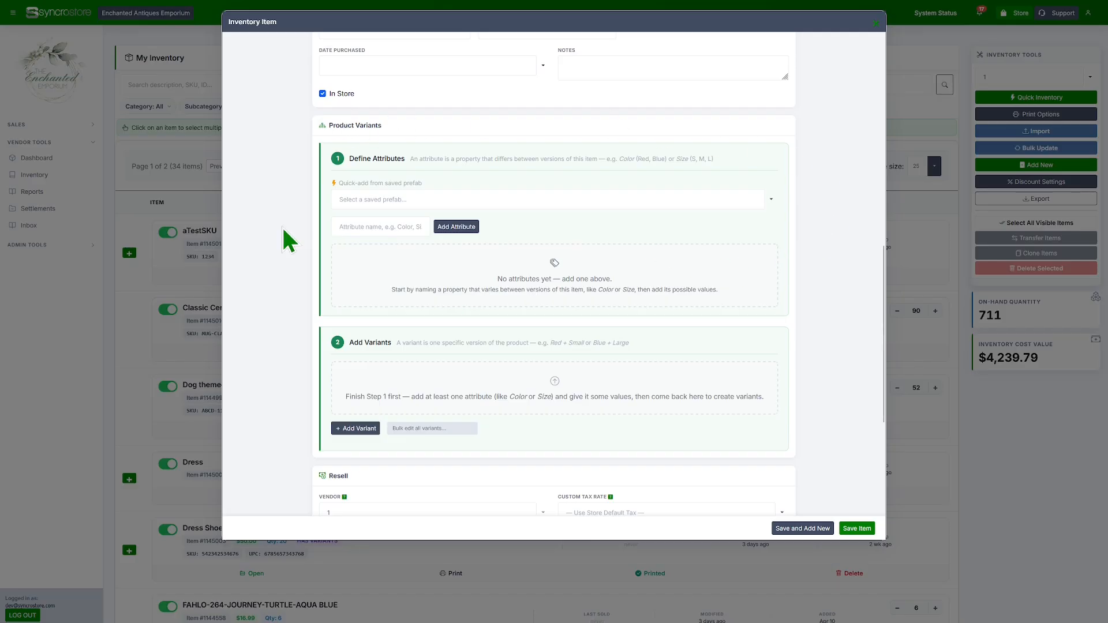
pyautogui.click(354, 227)
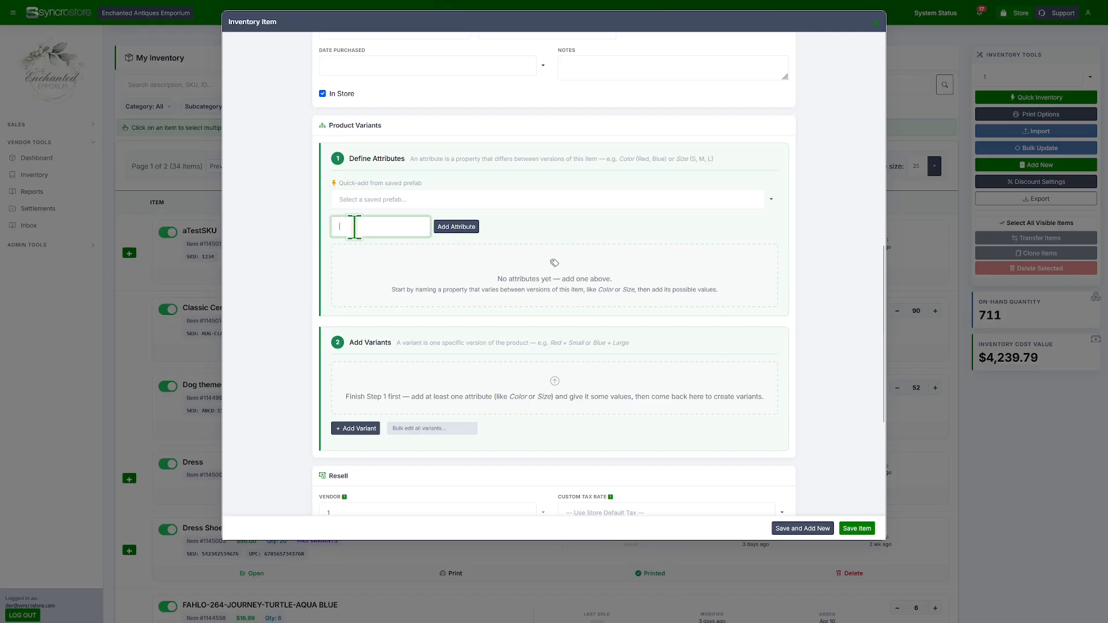
pyautogui.write('Color')
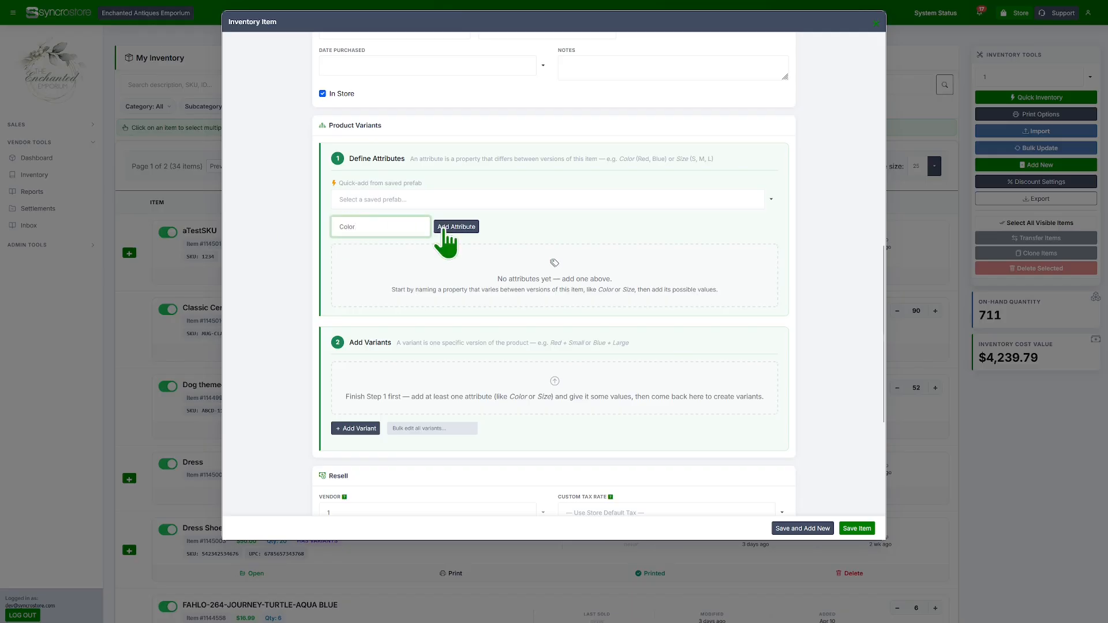
pyautogui.click(476, 233)
pyautogui.click(400, 231)
pyautogui.write('Size')
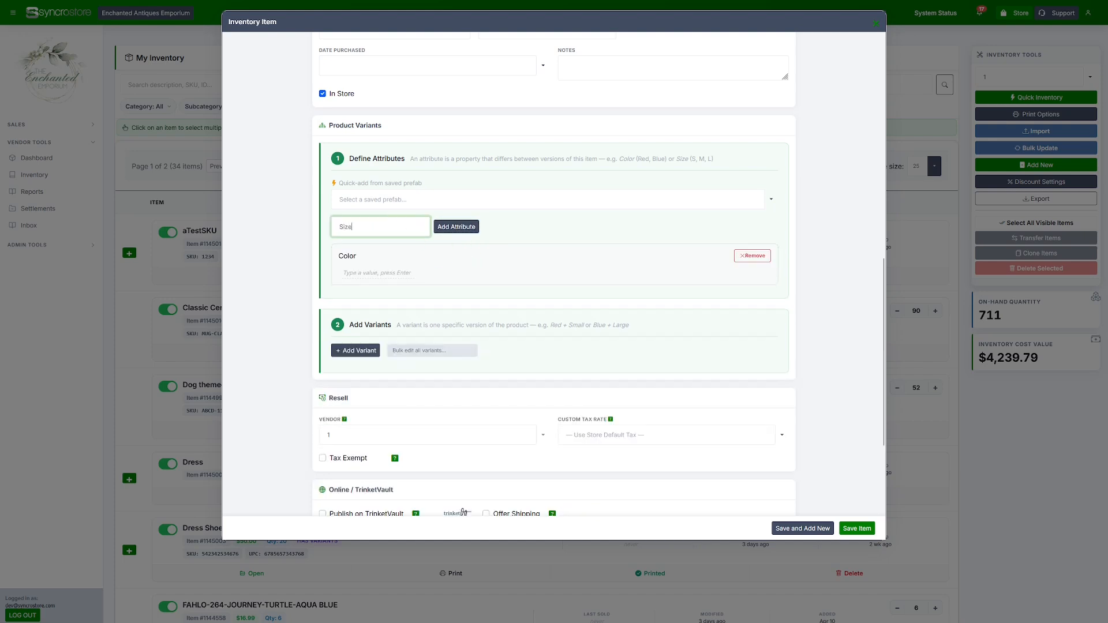
pyautogui.click(458, 228)
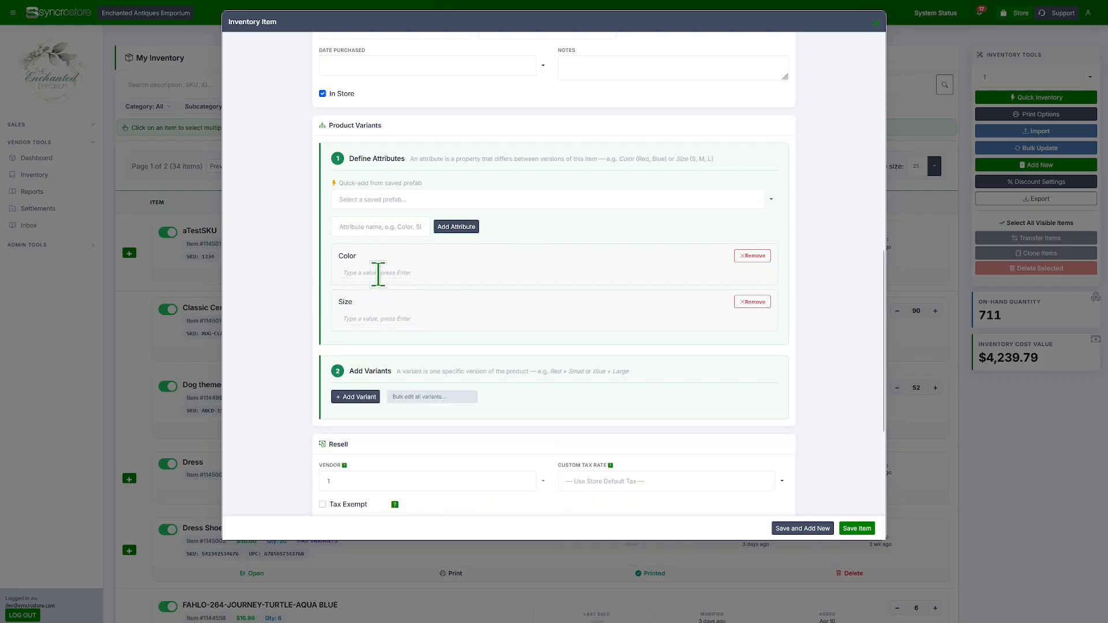
# - Add the values Red and Blue to the Color attribute
pyautogui.click(406, 275)
pyautogui.write('Red')
pyautogui.press('Return')
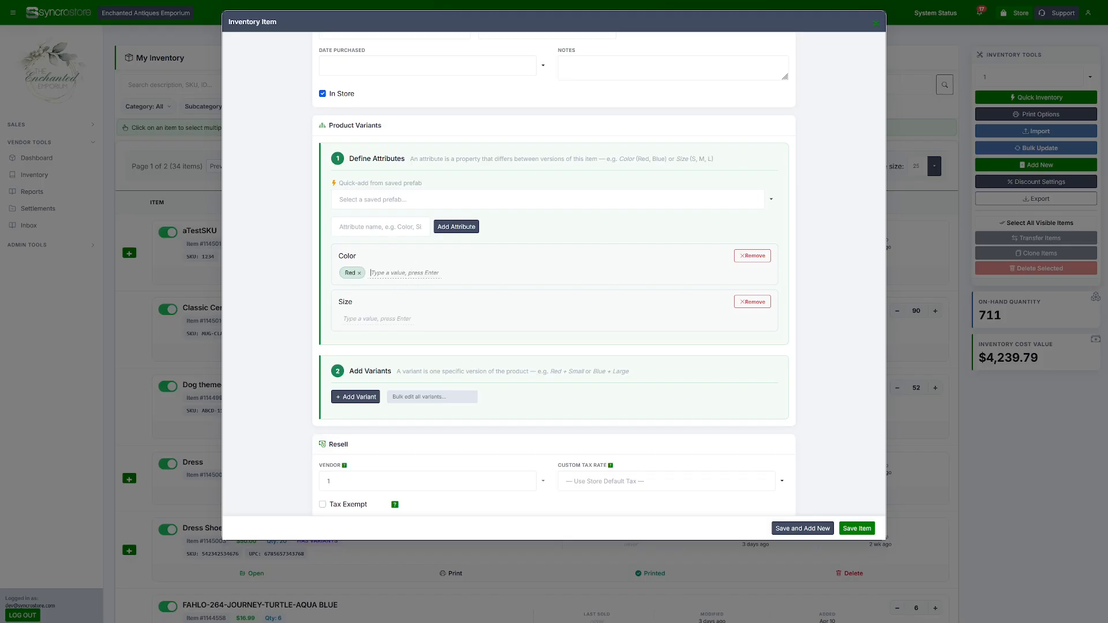
pyautogui.write('Blue')
pyautogui.press('Return')
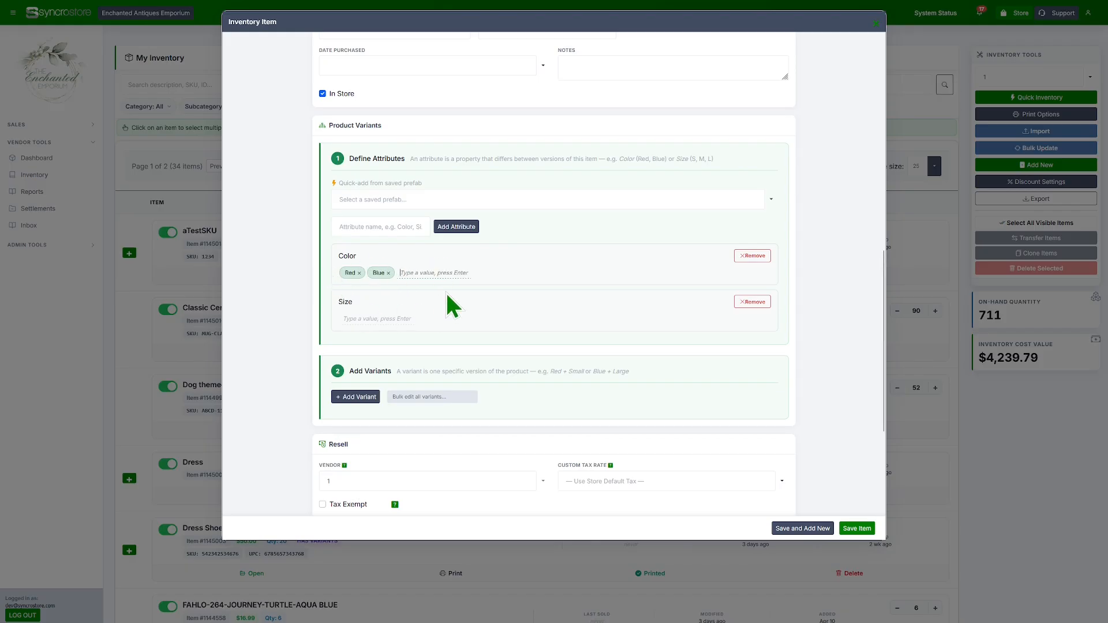
# - Add the values Large and Medium to the Size attribute
pyautogui.click(376, 318)
pyautogui.write('Large')
pyautogui.press('Return')
pyautogui.write('Me')
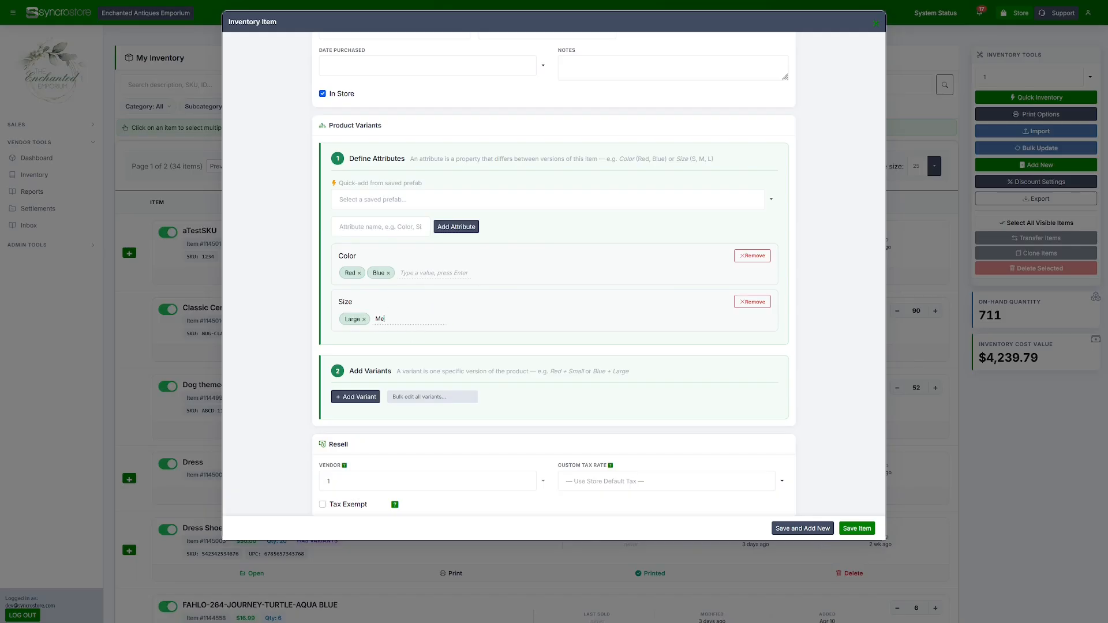
pyautogui.write('dium')
pyautogui.press('Return')
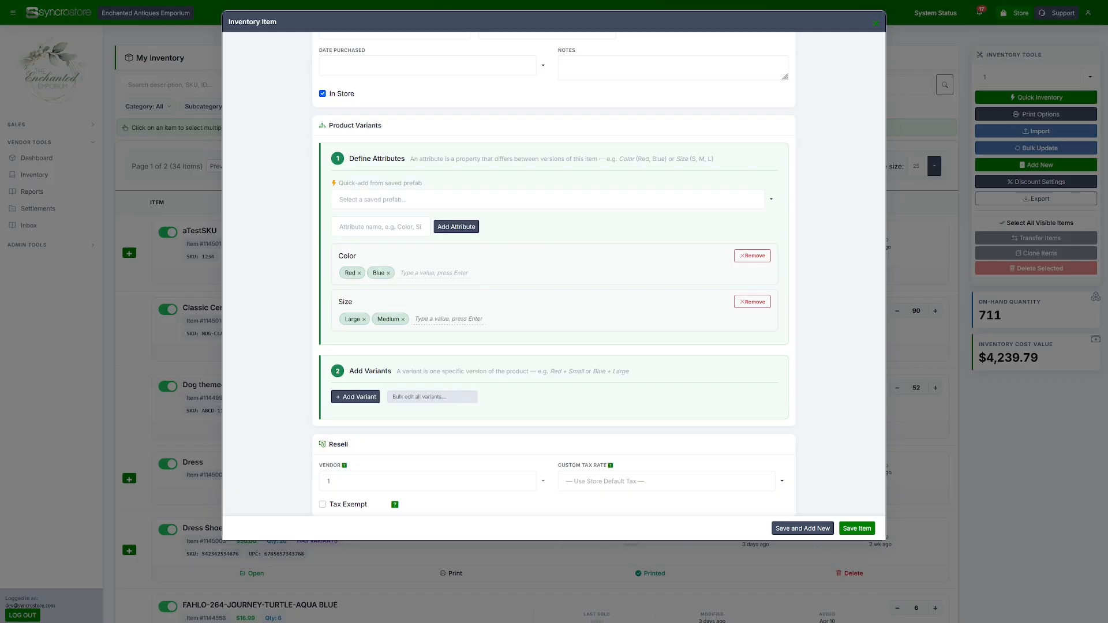
# - Add a first variant of the dress and set its color to Blue and its size to Medium
pyautogui.scroll(1, 289, 325)
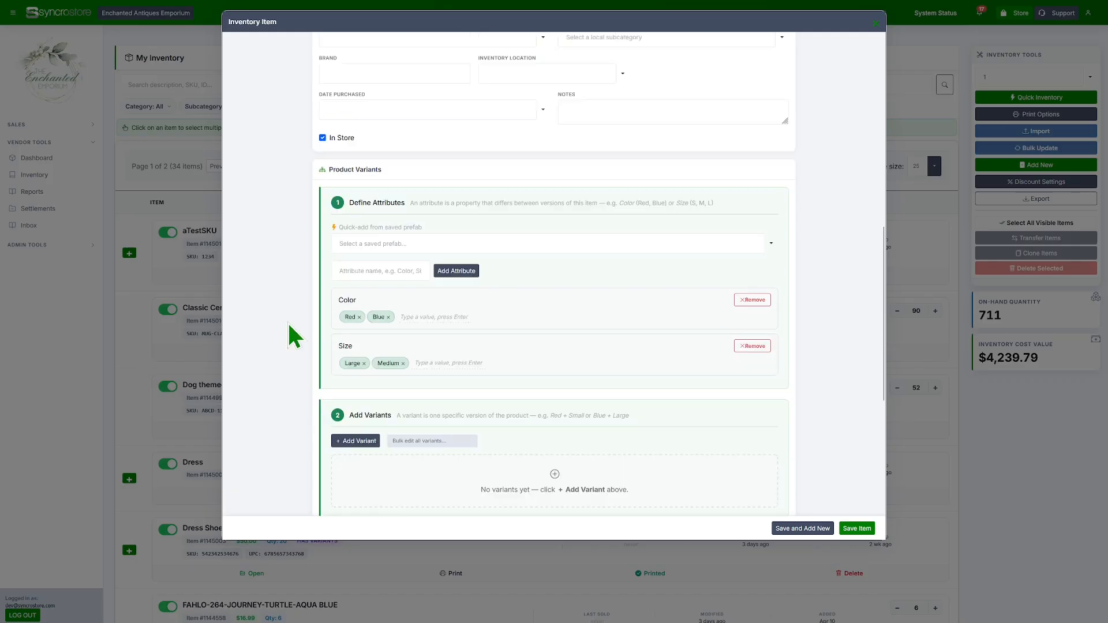
pyautogui.scroll(-3, 288, 320)
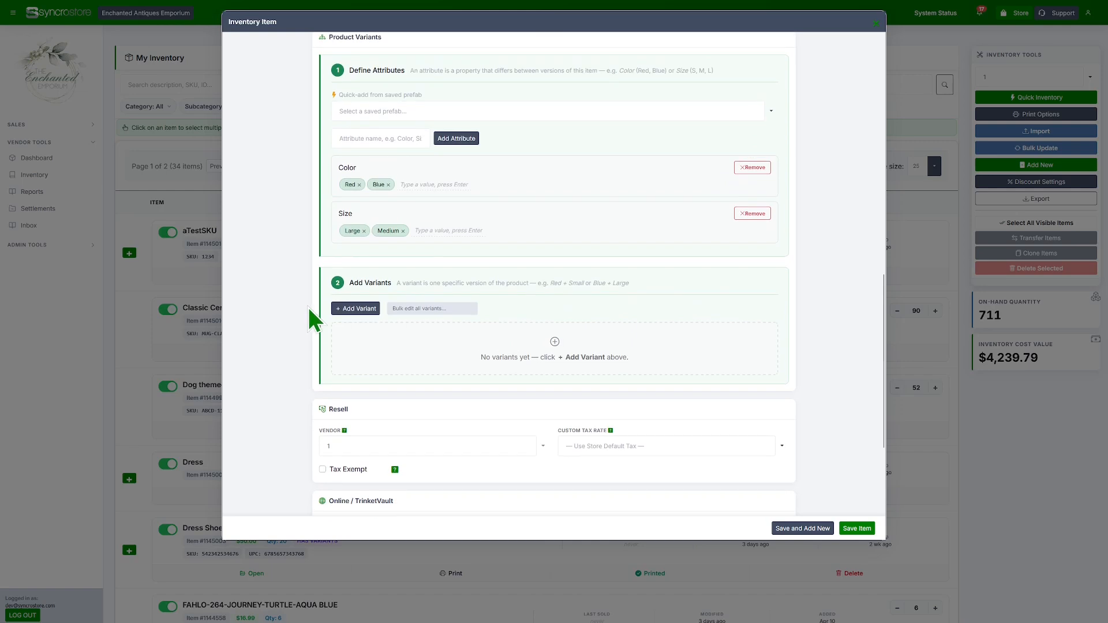
pyautogui.click(338, 303)
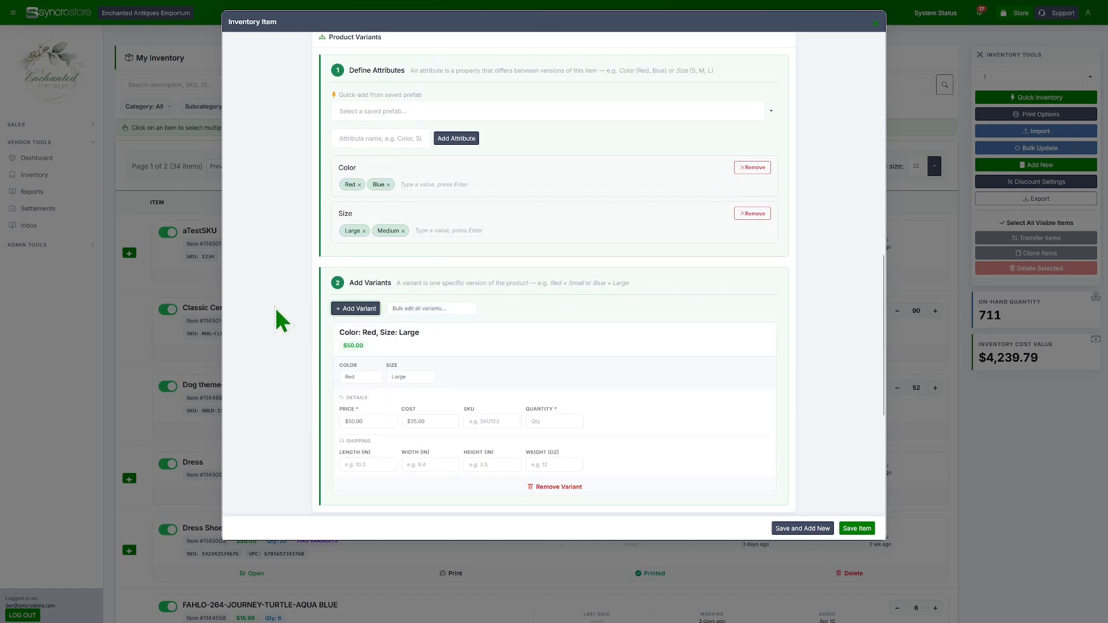
pyautogui.scroll(-2, 275, 306)
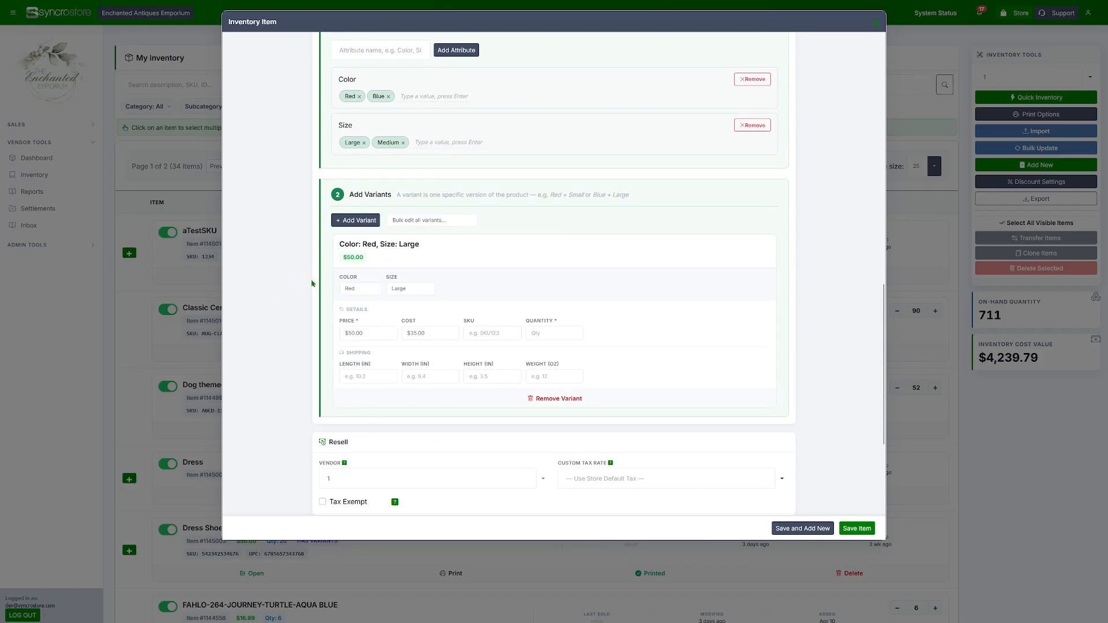
pyautogui.click(359, 290)
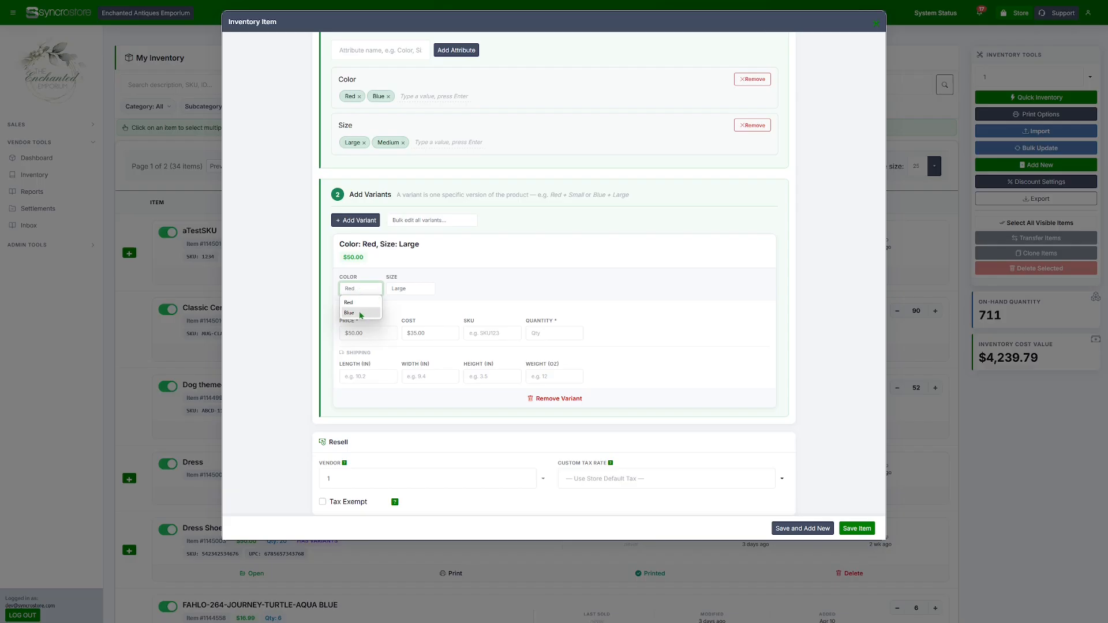
pyautogui.click(361, 312)
pyautogui.click(406, 289)
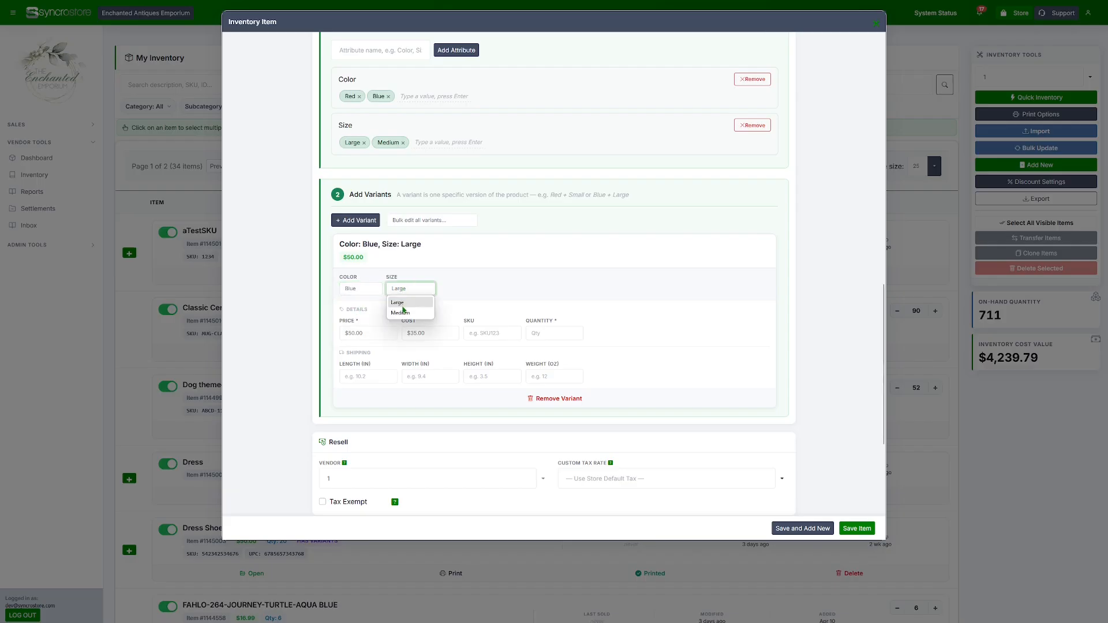
pyautogui.click(403, 313)
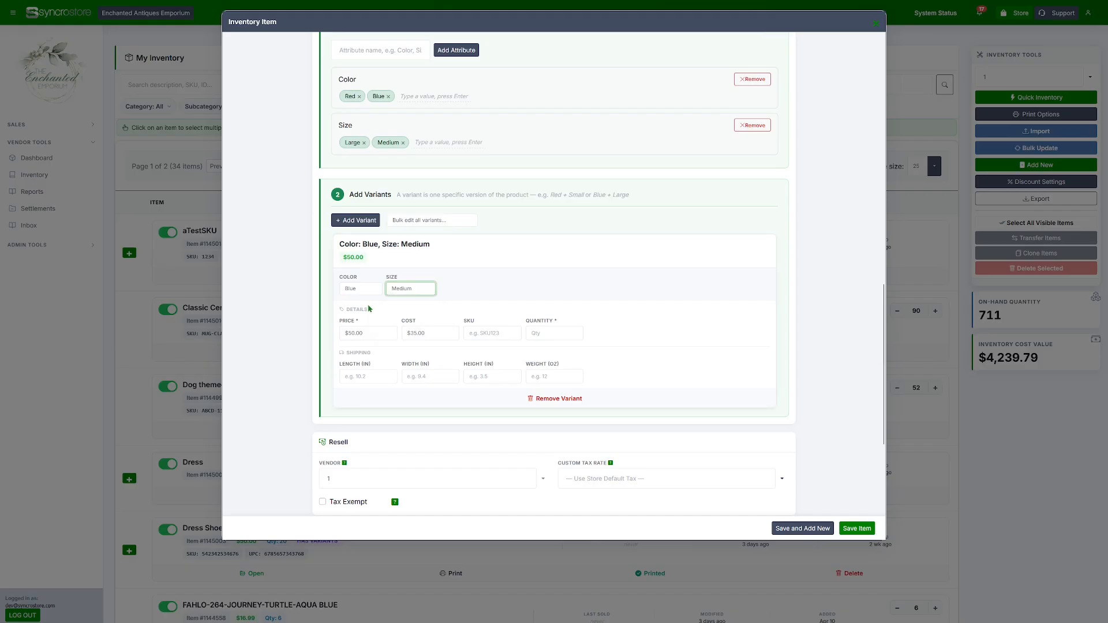
pyautogui.click(272, 298)
# - Set the quantity of the Blue, Medium variant to 5
pyautogui.scroll(-1, 268, 269)
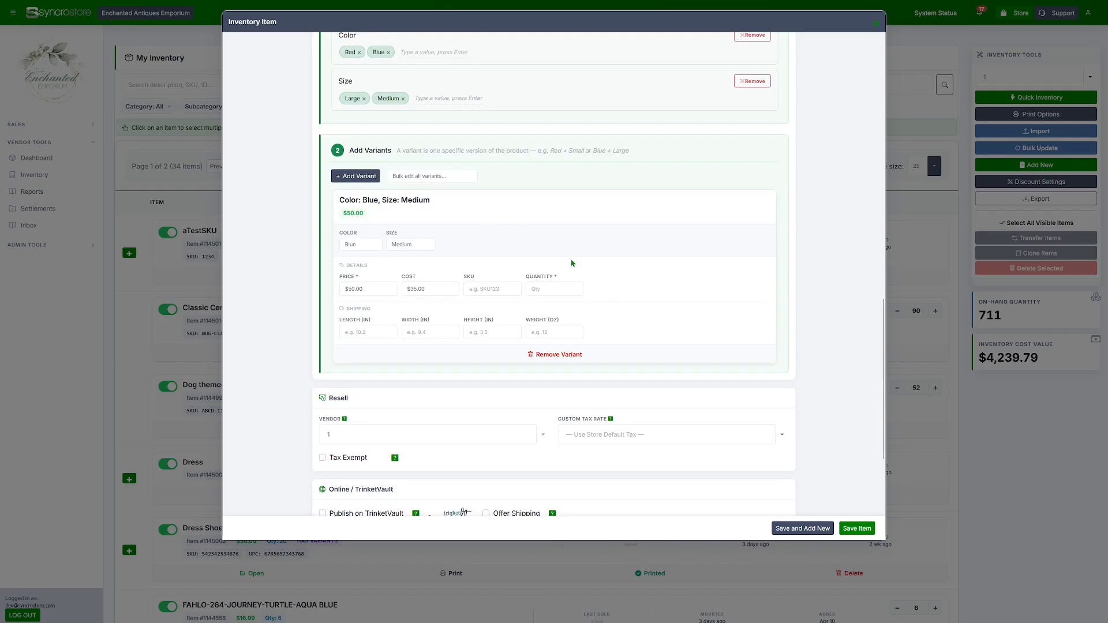
pyautogui.click(552, 286)
pyautogui.write('5')
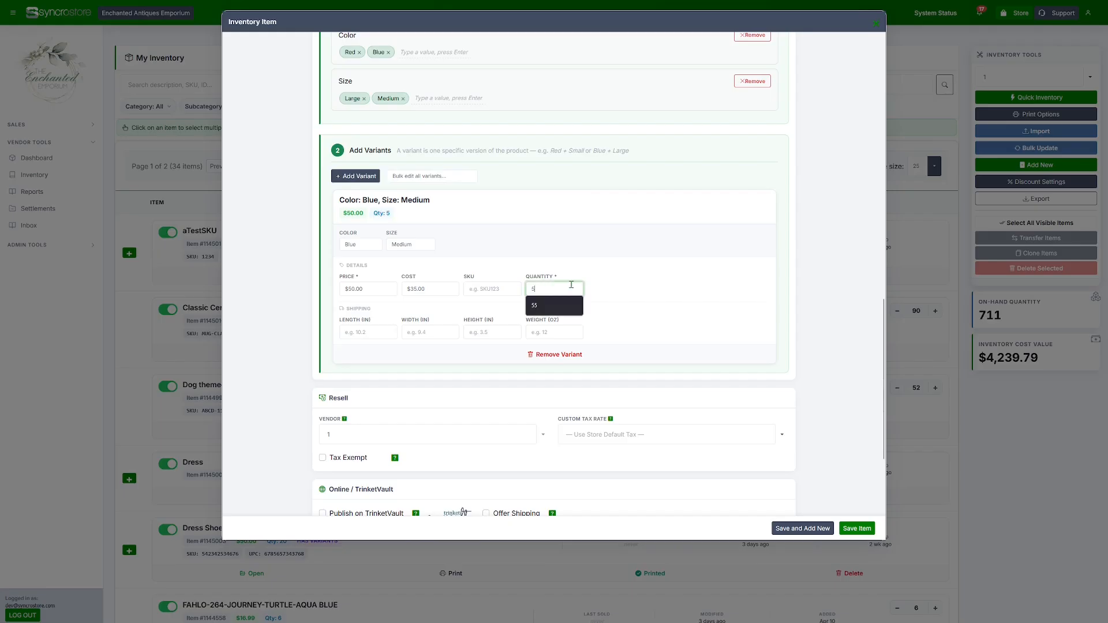
pyautogui.click(607, 287)
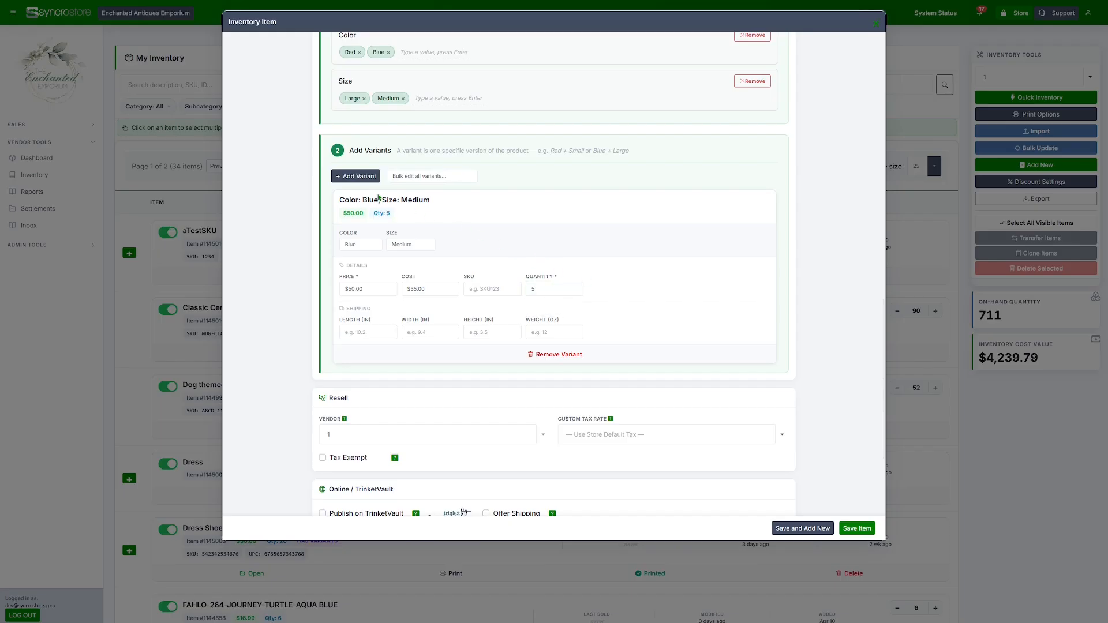
# - Add a second variant with color Red and size Large, and set its quantity to 5
pyautogui.click(360, 176)
pyautogui.scroll(-3, 369, 286)
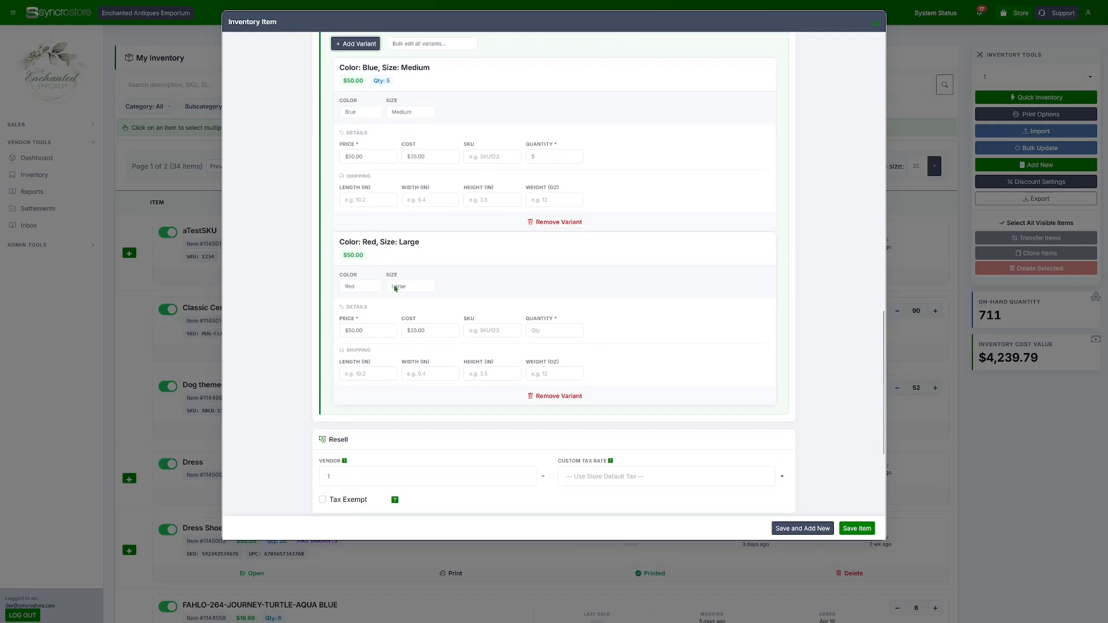
pyautogui.click(552, 332)
pyautogui.write('5')
pyautogui.click(420, 351)
# - Set the Red, Large variant's price to $60.00 and its cost to $45.00
pyautogui.click(369, 331)
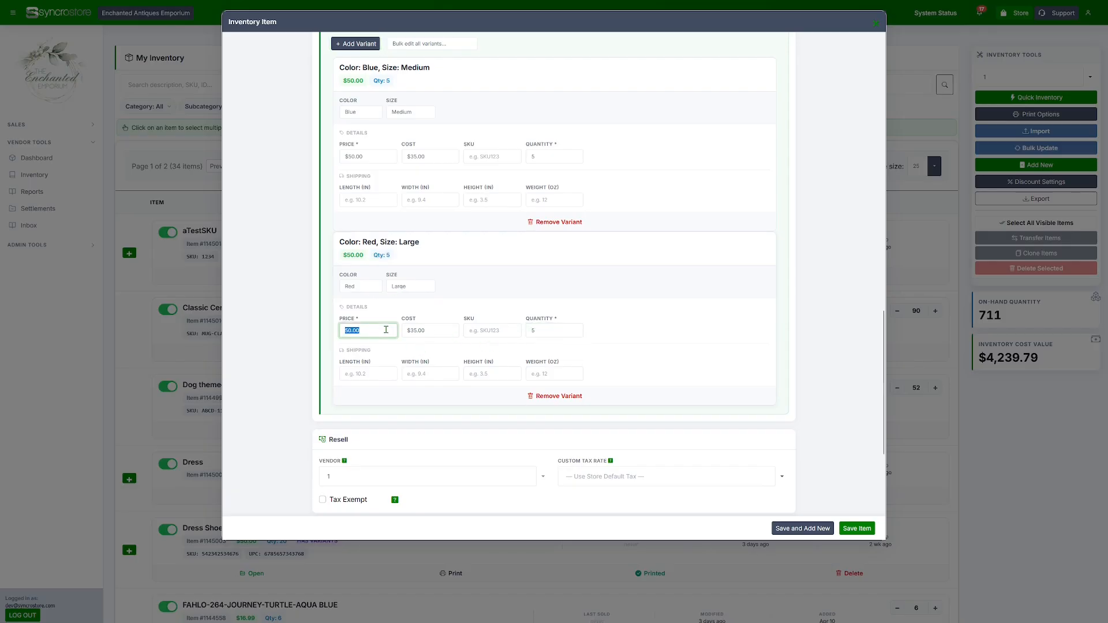
pyautogui.write('60')
pyautogui.click(451, 334)
pyautogui.write('45')
pyautogui.click(452, 352)
# - Review the bulk edit options for all variants and close the list without choosing one
pyautogui.scroll(2, 266, 253)
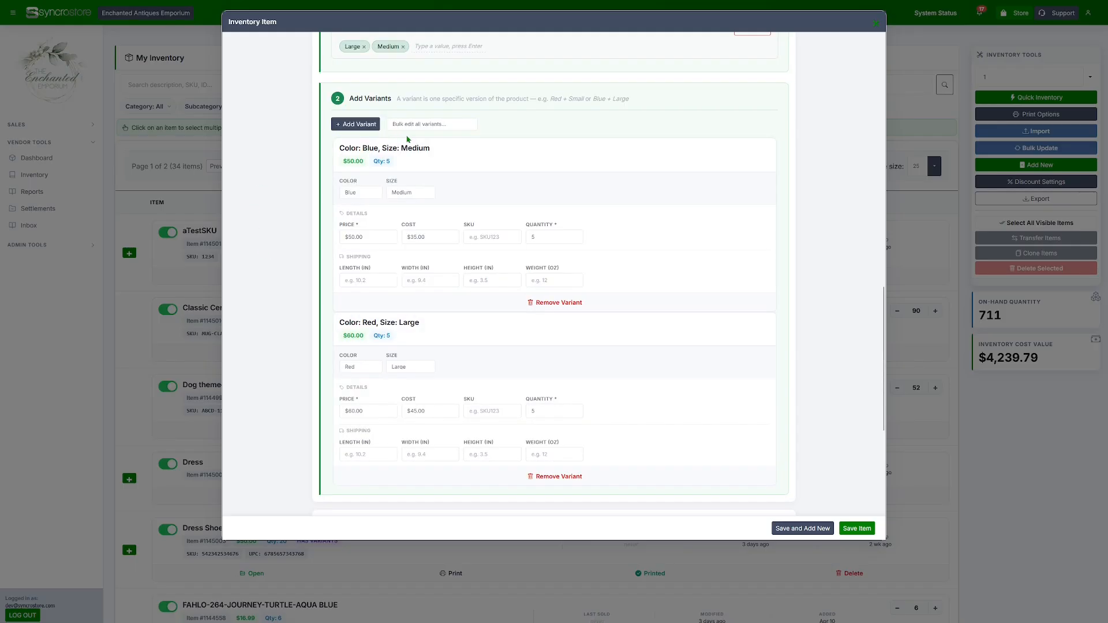
pyautogui.click(432, 126)
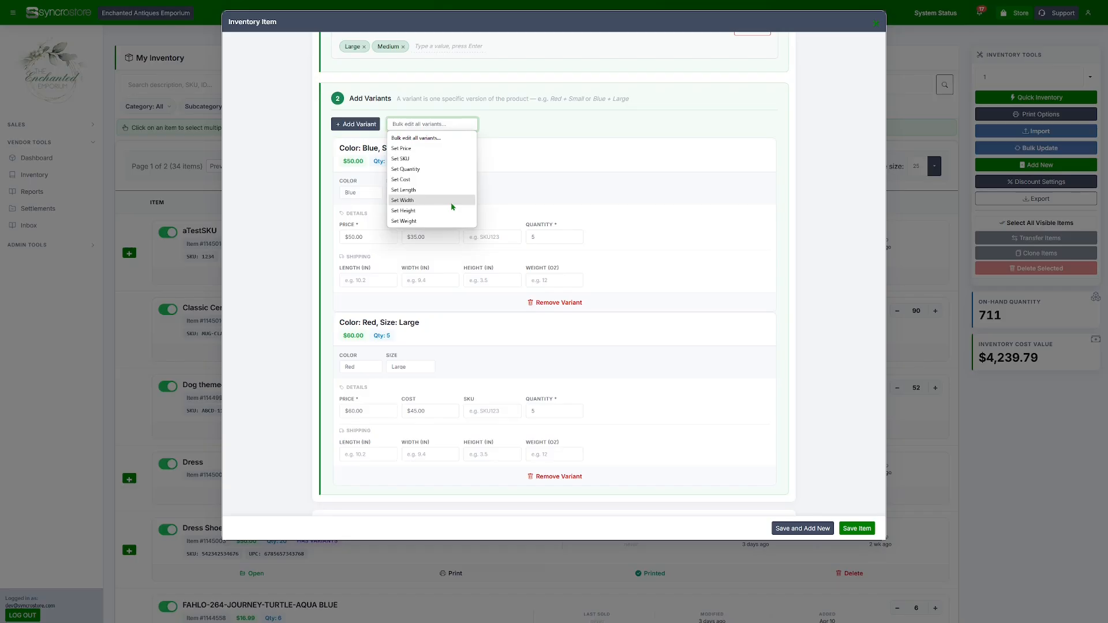
pyautogui.click(858, 308)
# - Check the remaining sections of the new Dress item down to the sales history and save the item
pyautogui.scroll(1, 859, 309)
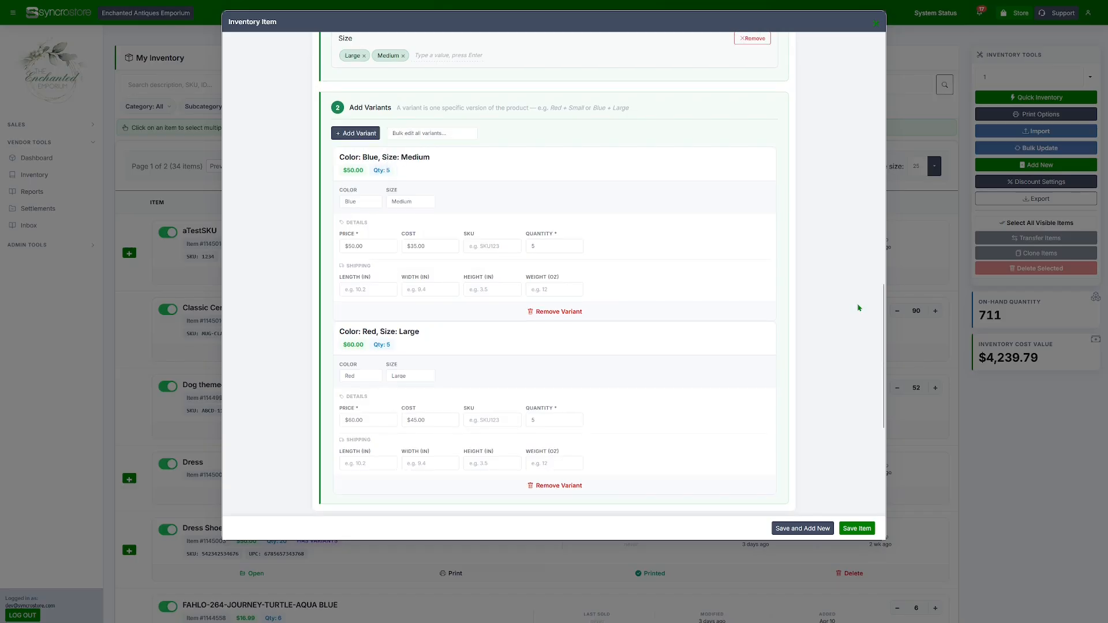
pyautogui.moveTo(884, 304); pyautogui.dragTo(890, 413)
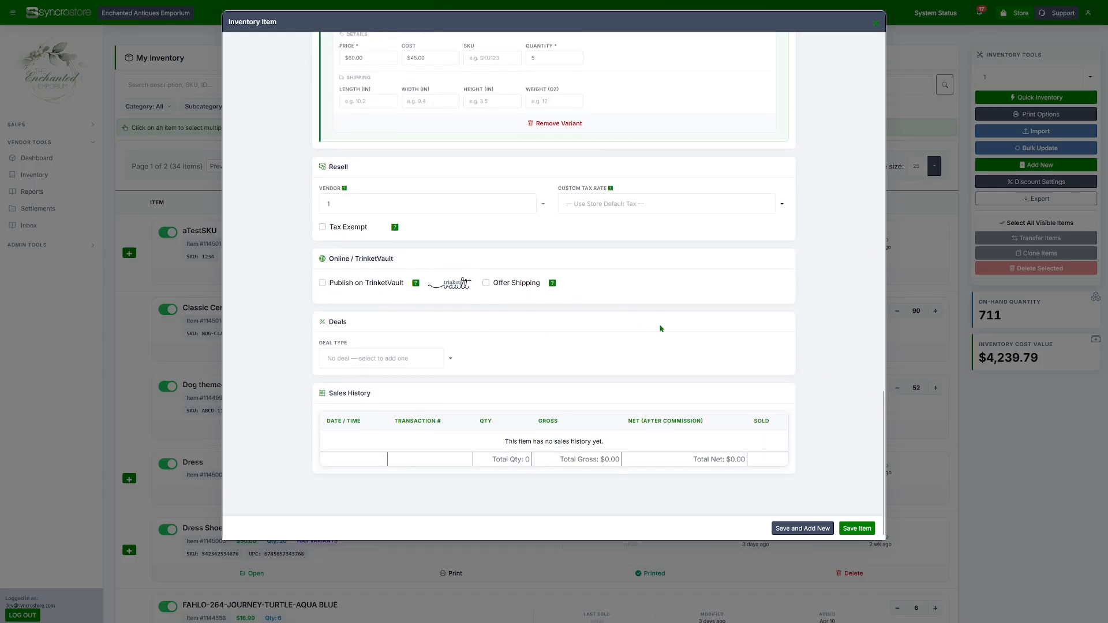
pyautogui.click(856, 527)
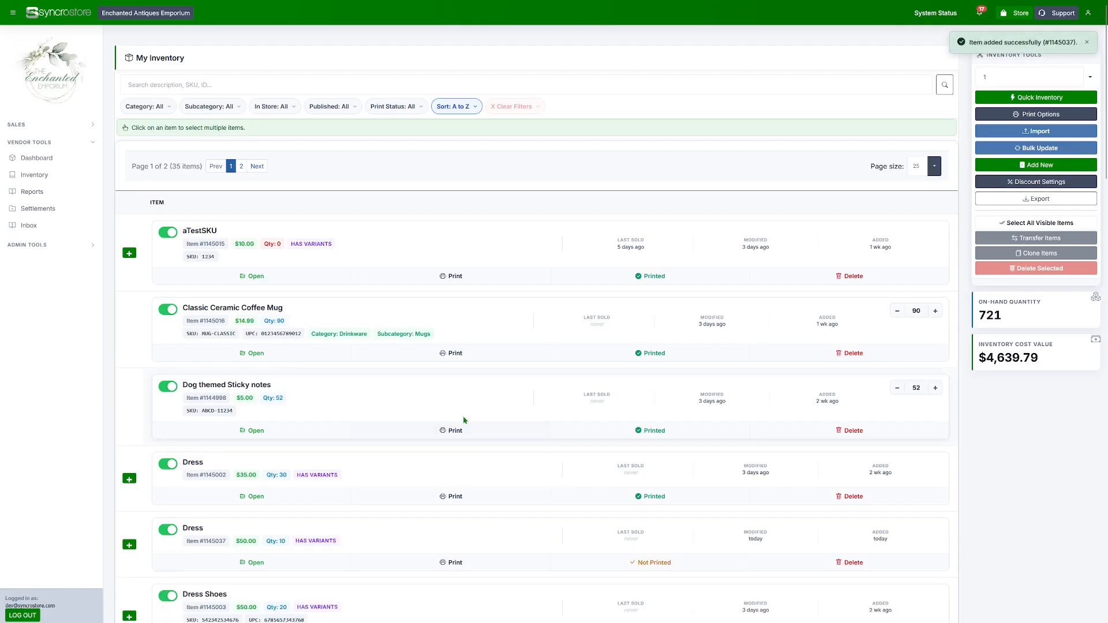
# - Sort the inventory by newest and expand the new Dress item to list its variants
pyautogui.click(456, 109)
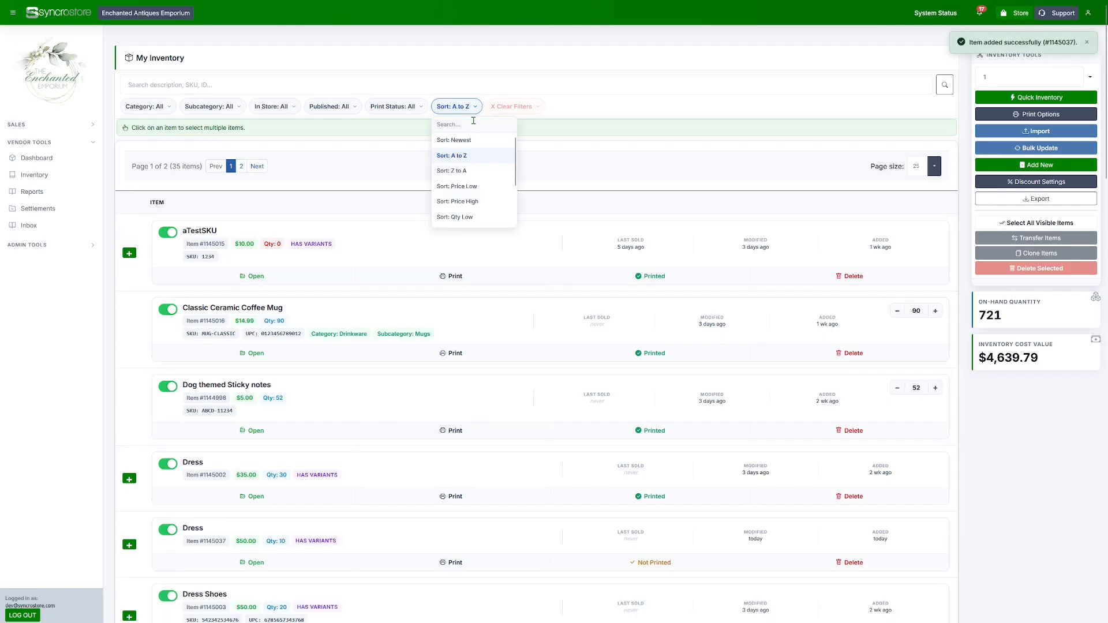
pyautogui.click(461, 142)
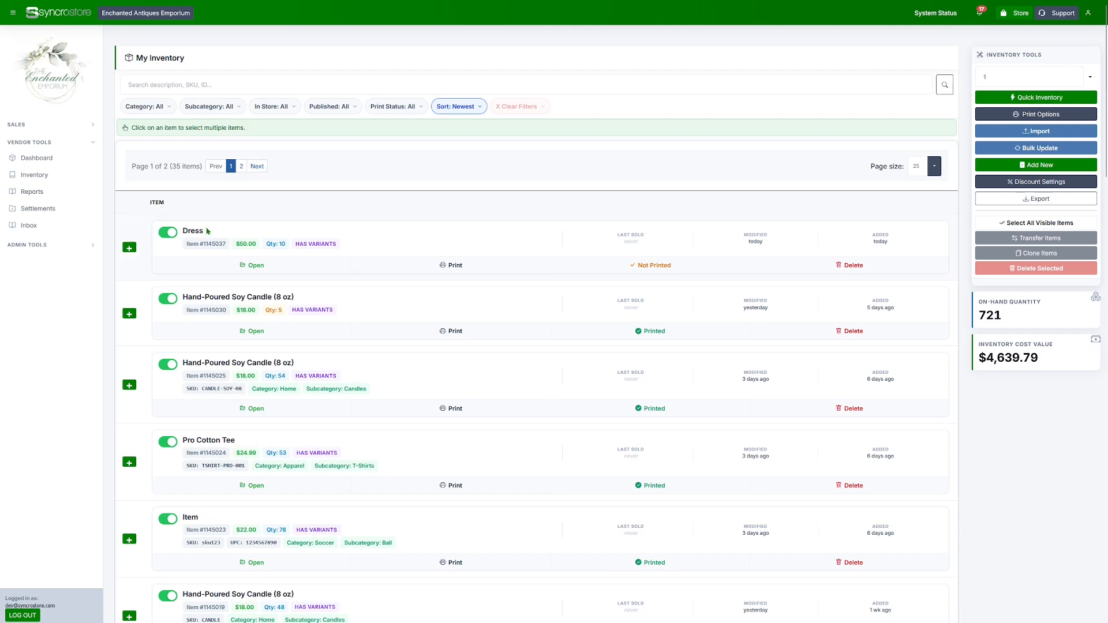
pyautogui.moveTo(340, 246); pyautogui.dragTo(298, 245)
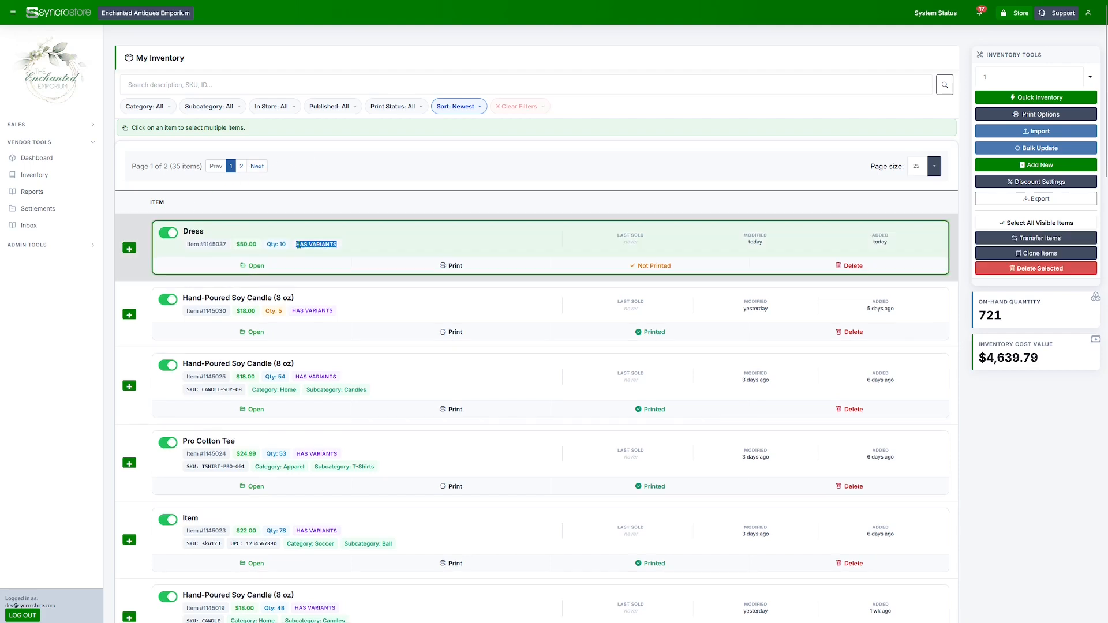
pyautogui.click(129, 249)
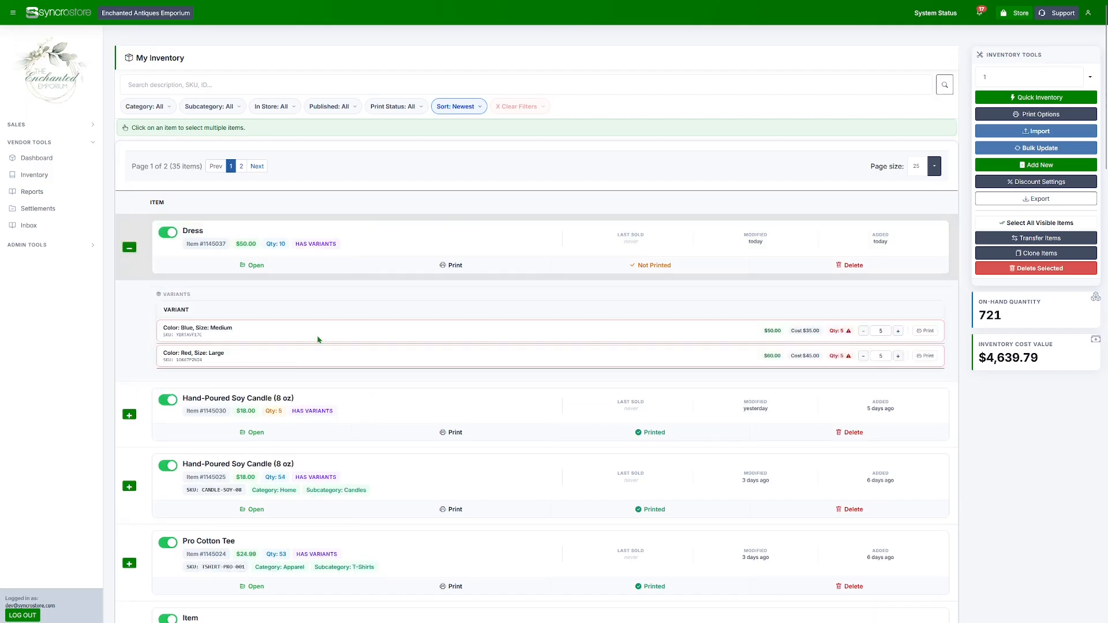